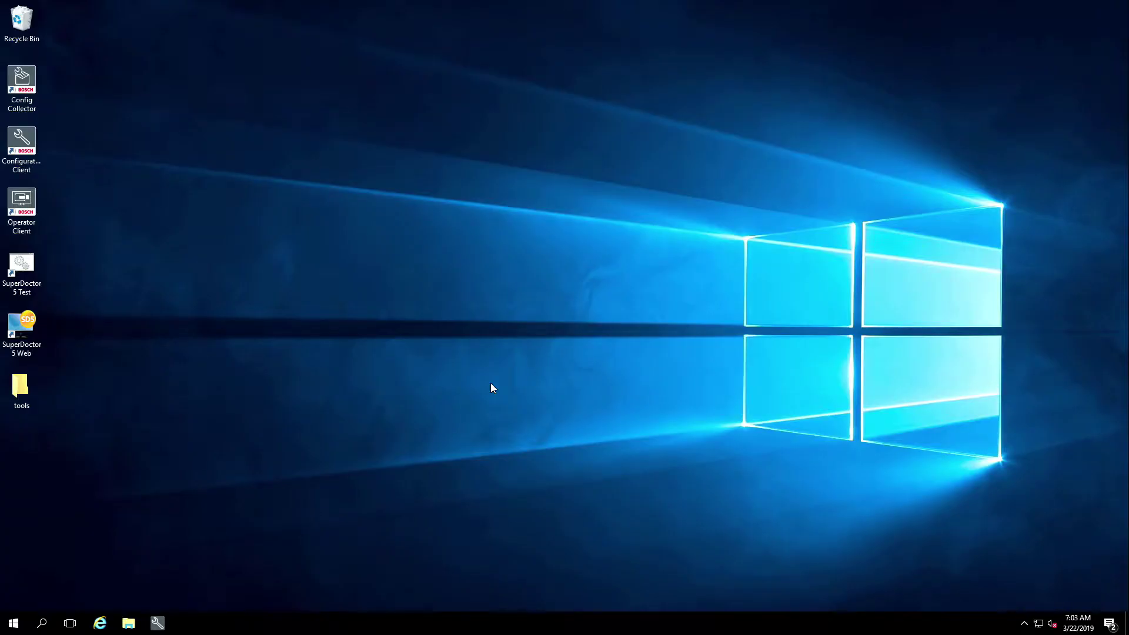
# Log in to SuperDoctor 5 Web as ADMIN with the saved user name and a re-entered password.
pyautogui.doubleClick(21, 328)
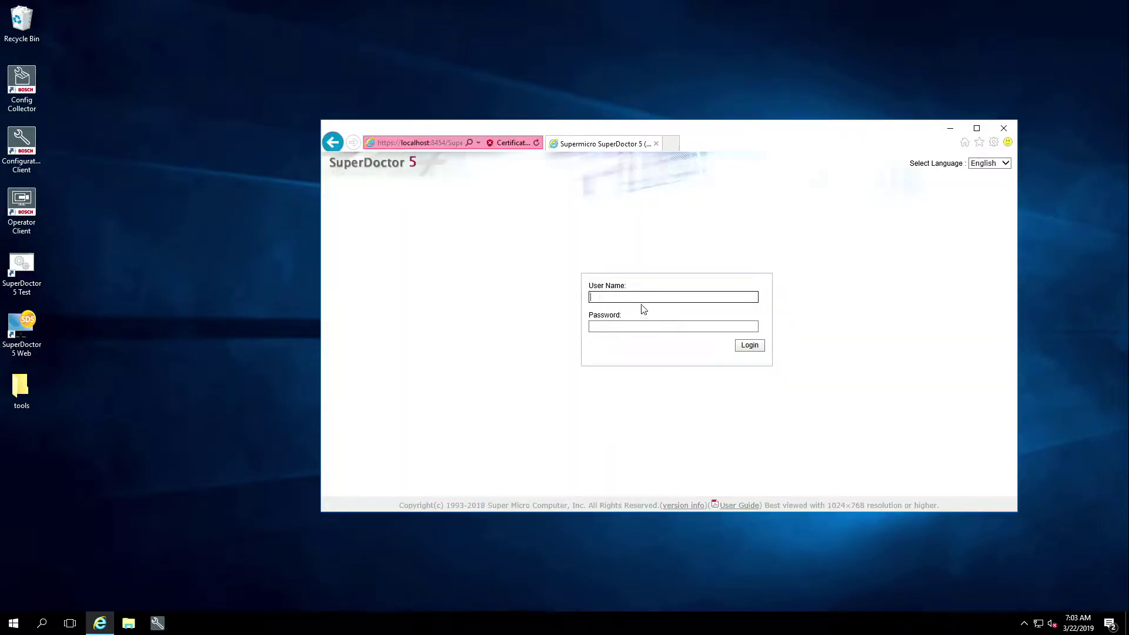
pyautogui.click(635, 300)
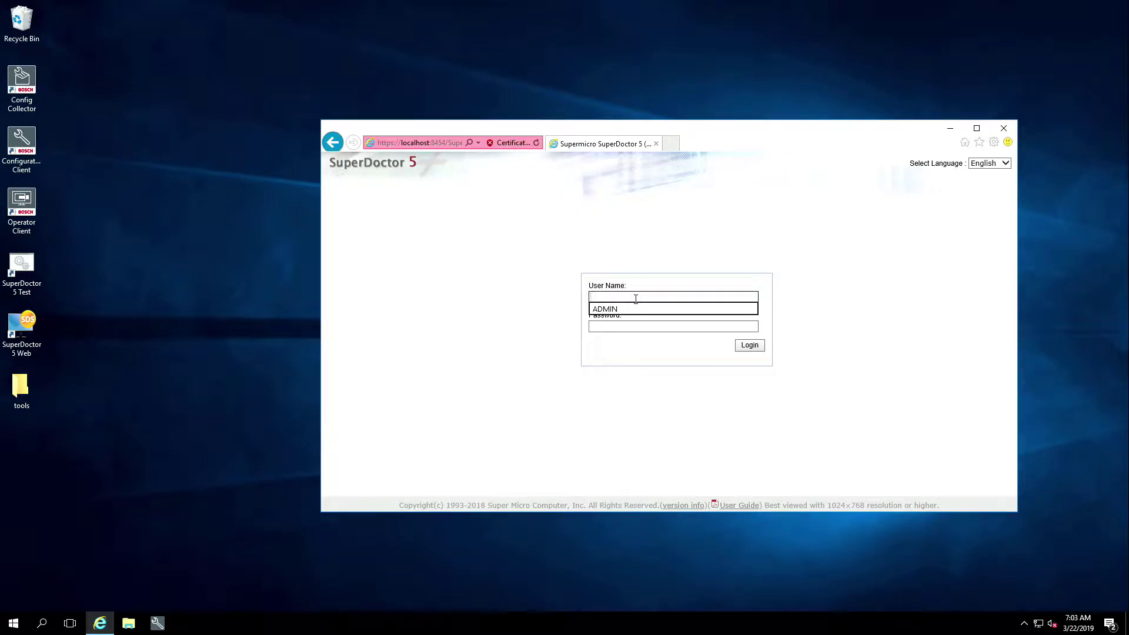
pyautogui.click(637, 308)
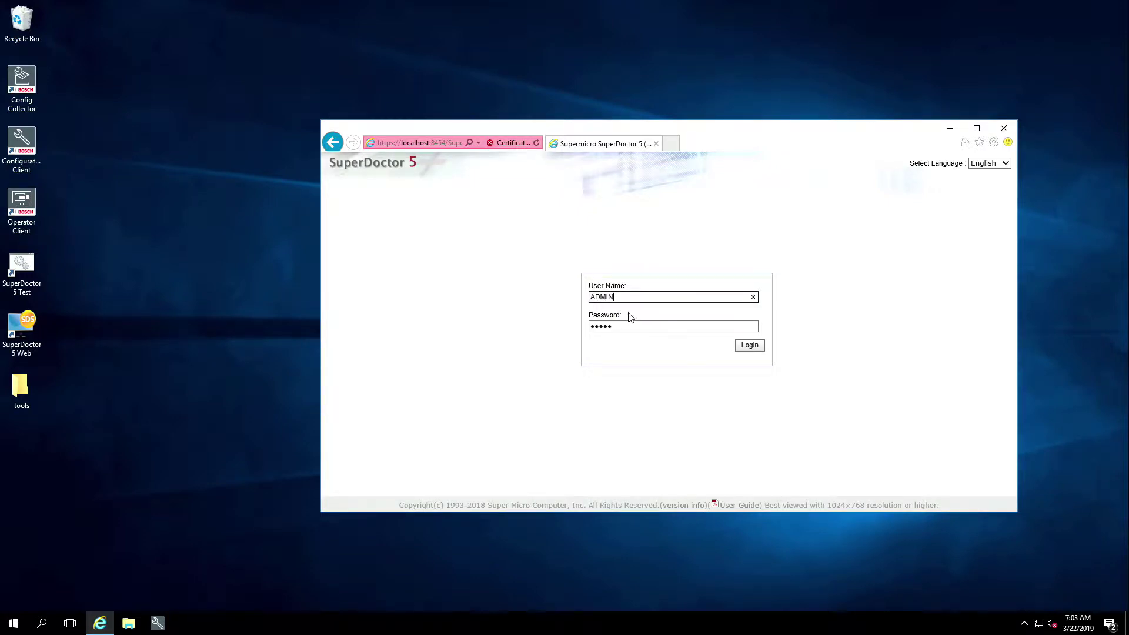
pyautogui.click(620, 326)
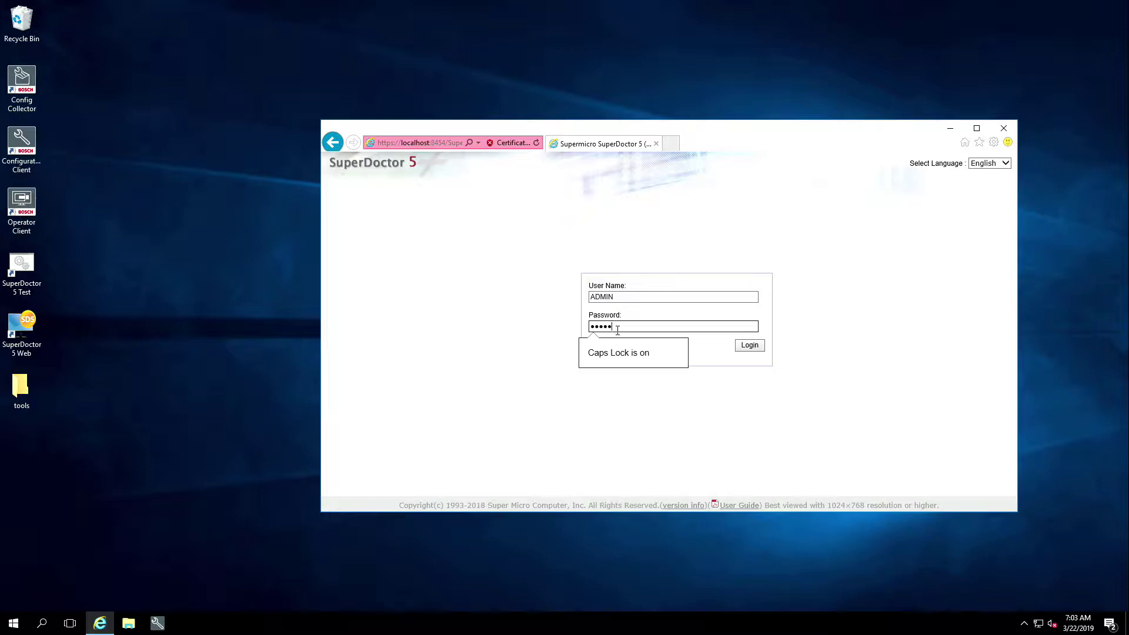
pyautogui.click(754, 348)
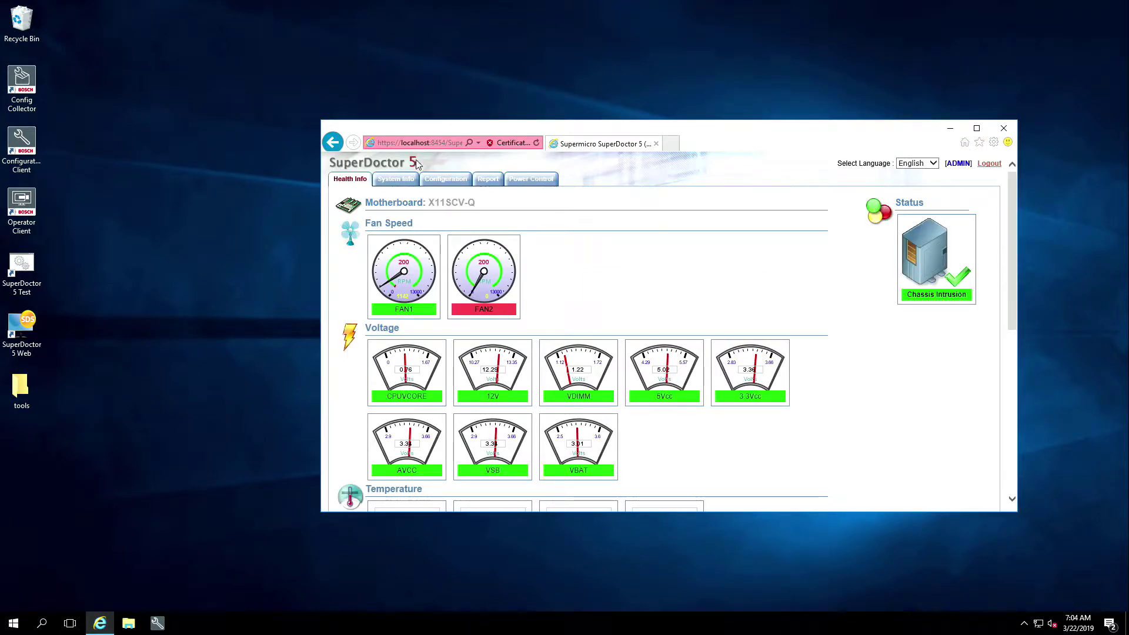
# Enable polling and SNMP trap alerts to receiver 192.168.1.206, then save the alert configuration.
pyautogui.click(443, 180)
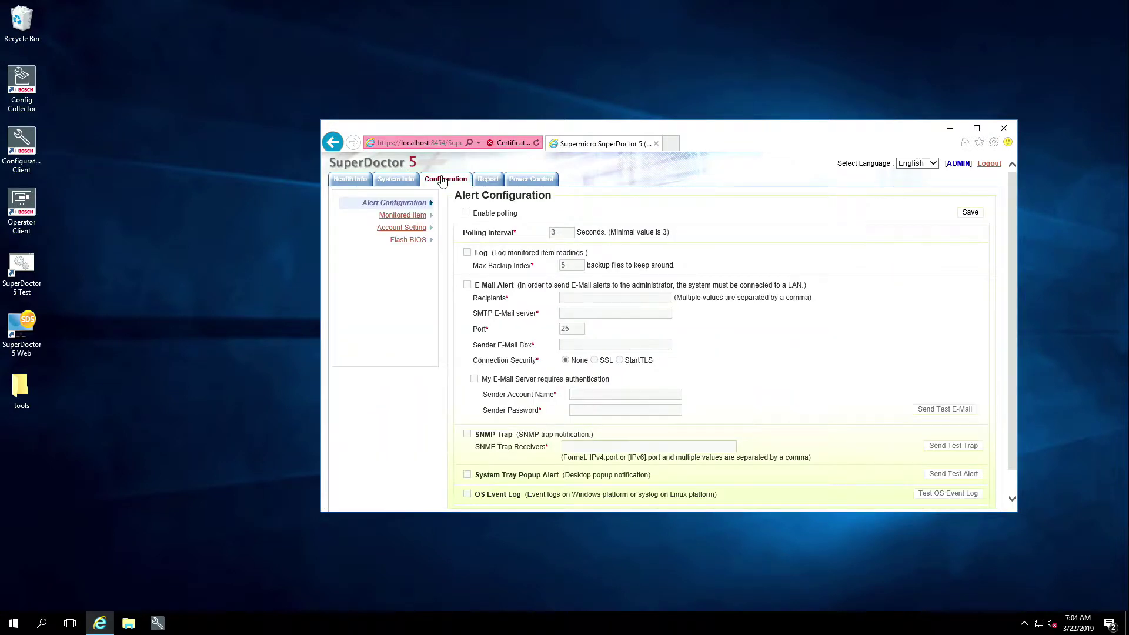
pyautogui.click(465, 213)
pyautogui.scroll(-1, 472, 291)
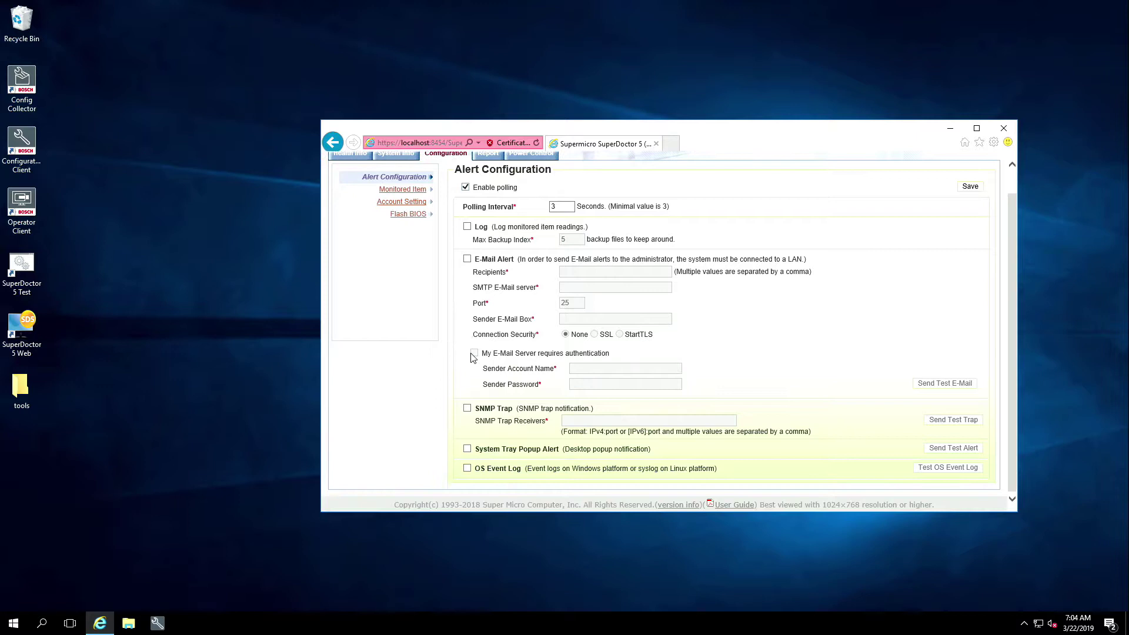
pyautogui.click(467, 409)
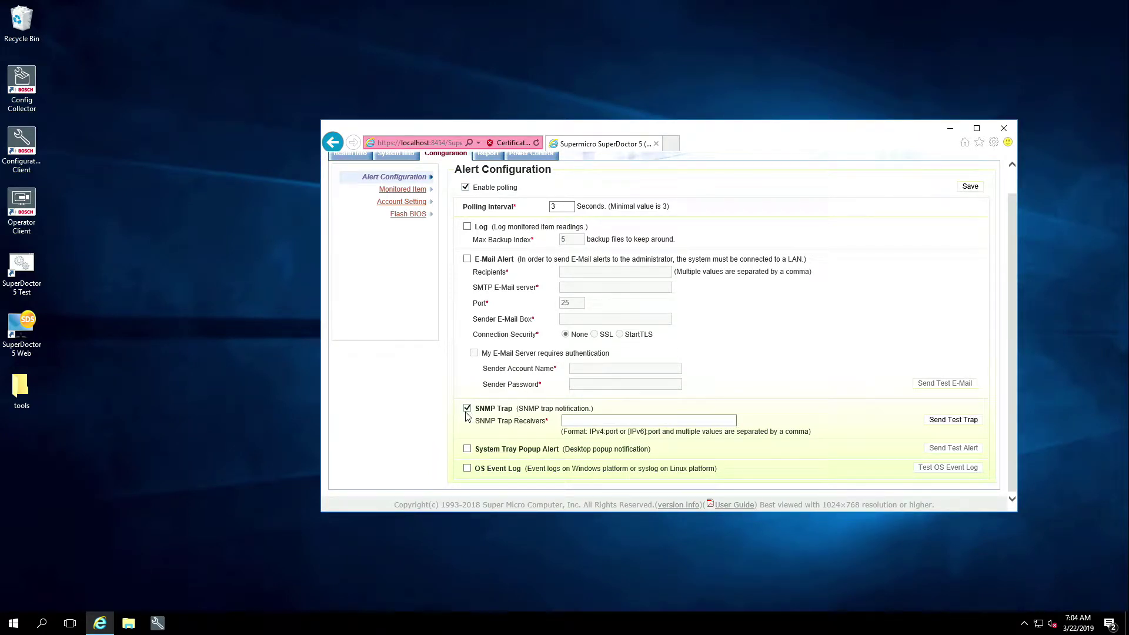
pyautogui.click(589, 421)
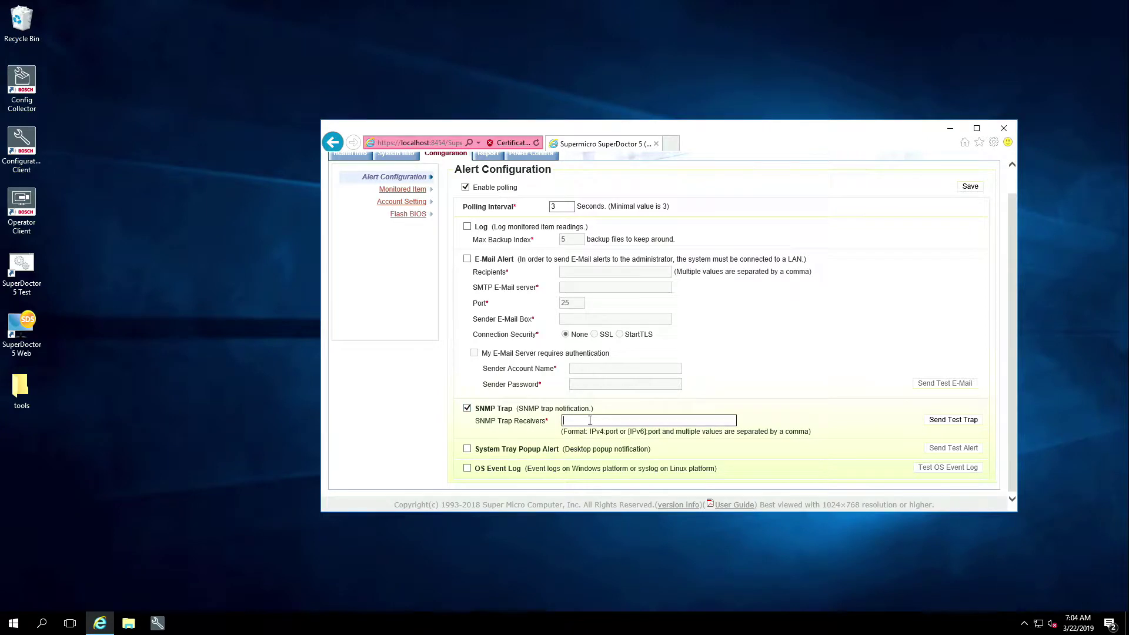
pyautogui.write('192.1')
pyautogui.write('68.1.206')
pyautogui.click(970, 187)
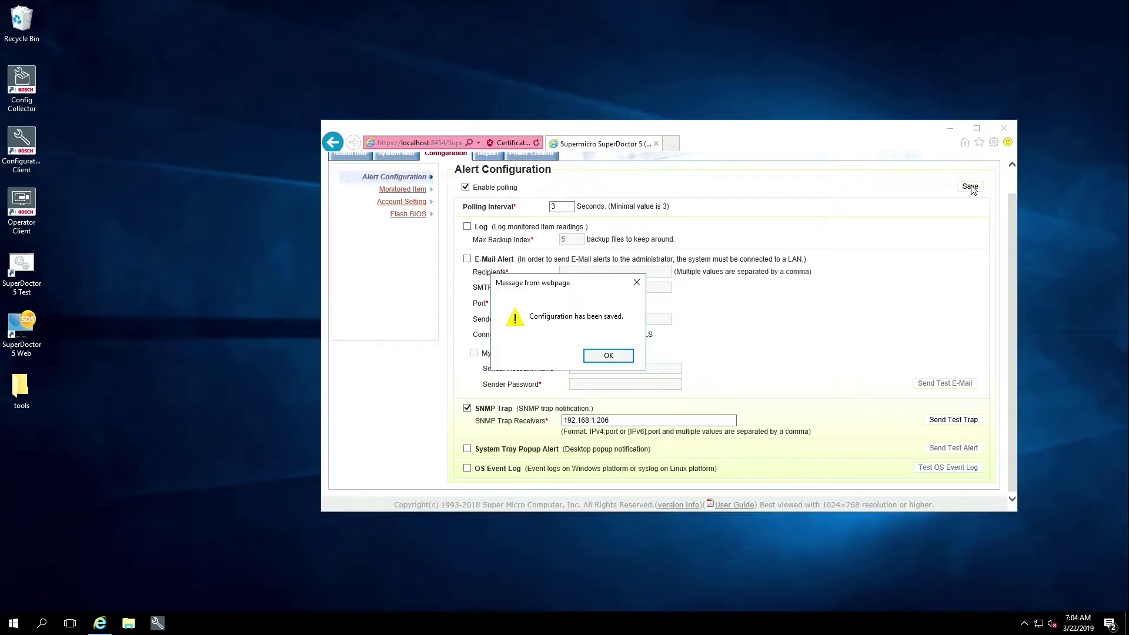
pyautogui.click(614, 356)
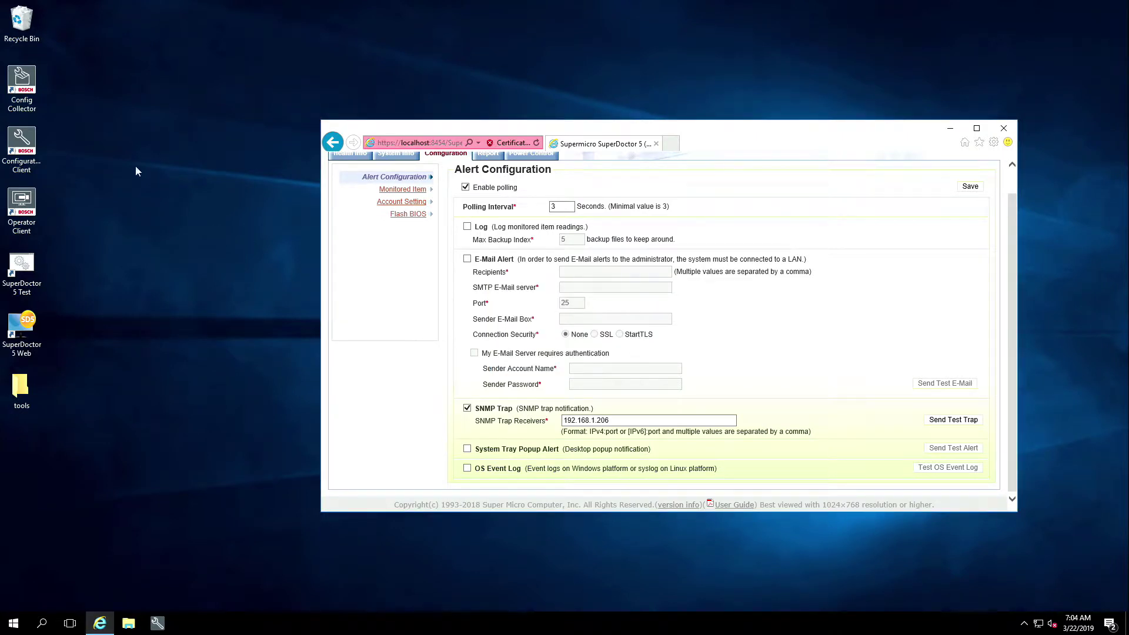
# Log in to BVMS Configuration Client as Admin on 127.0.0.1 and minimize the SuperDoctor browser.
pyautogui.click(26, 141)
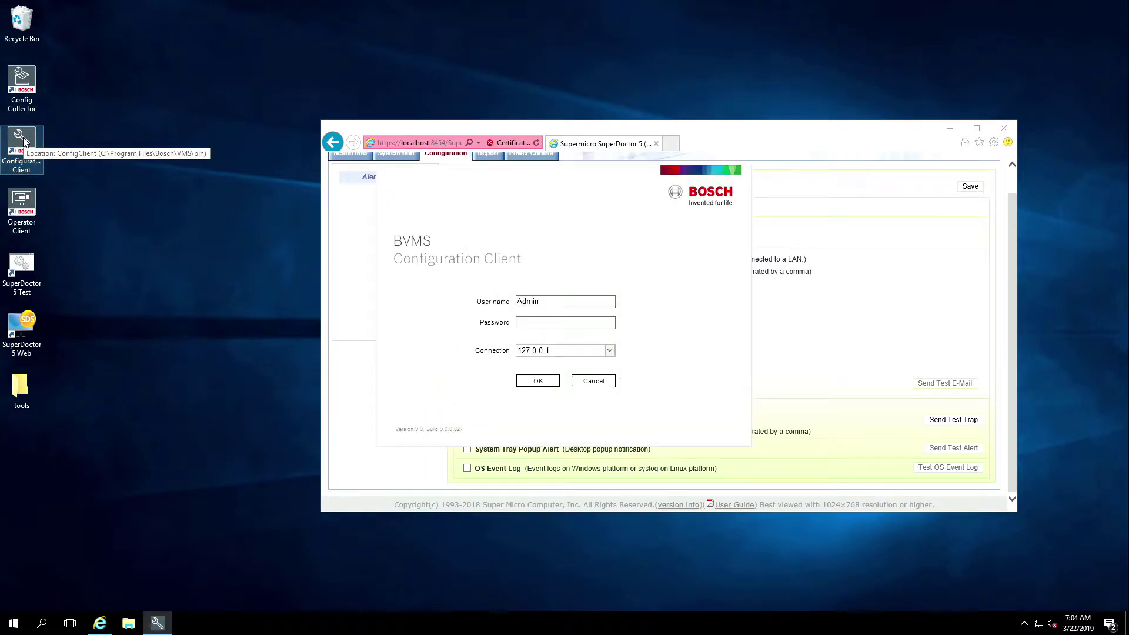
pyautogui.click(536, 380)
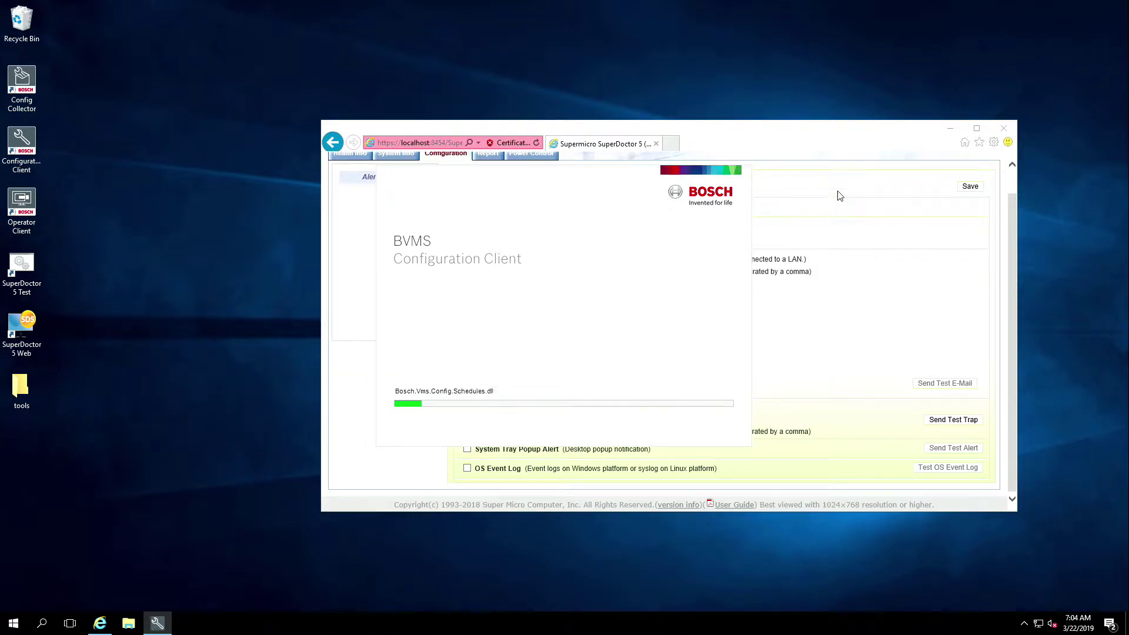
pyautogui.click(950, 130)
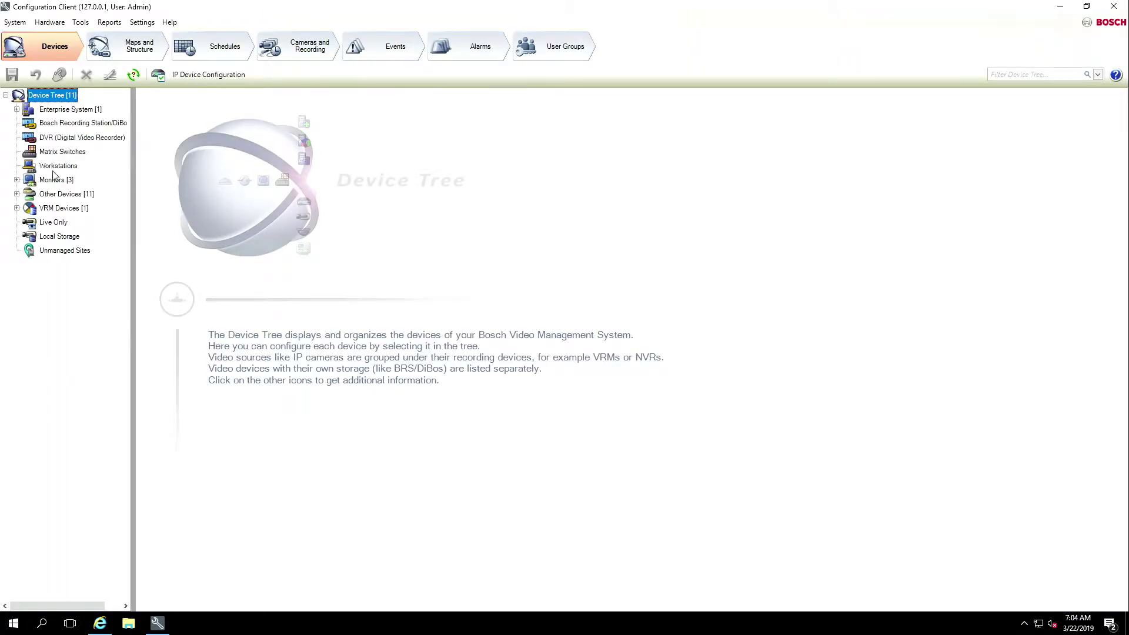
# Add an SNMP trap receiver named 'test' under Other Devices > SNMP.
pyautogui.click(17, 194)
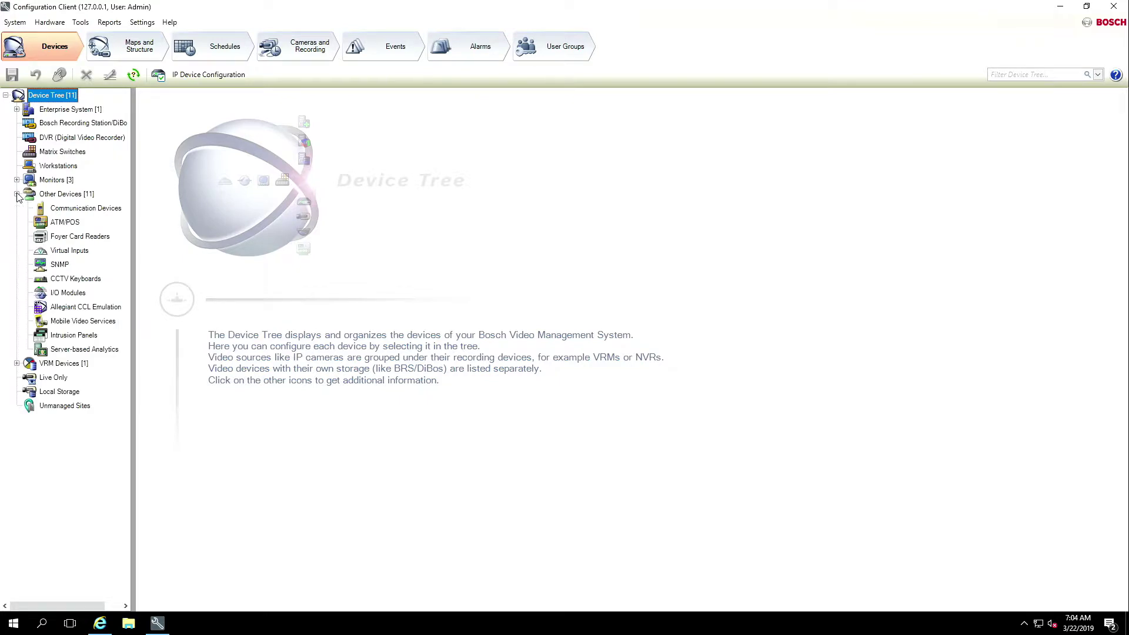
pyautogui.click(60, 265)
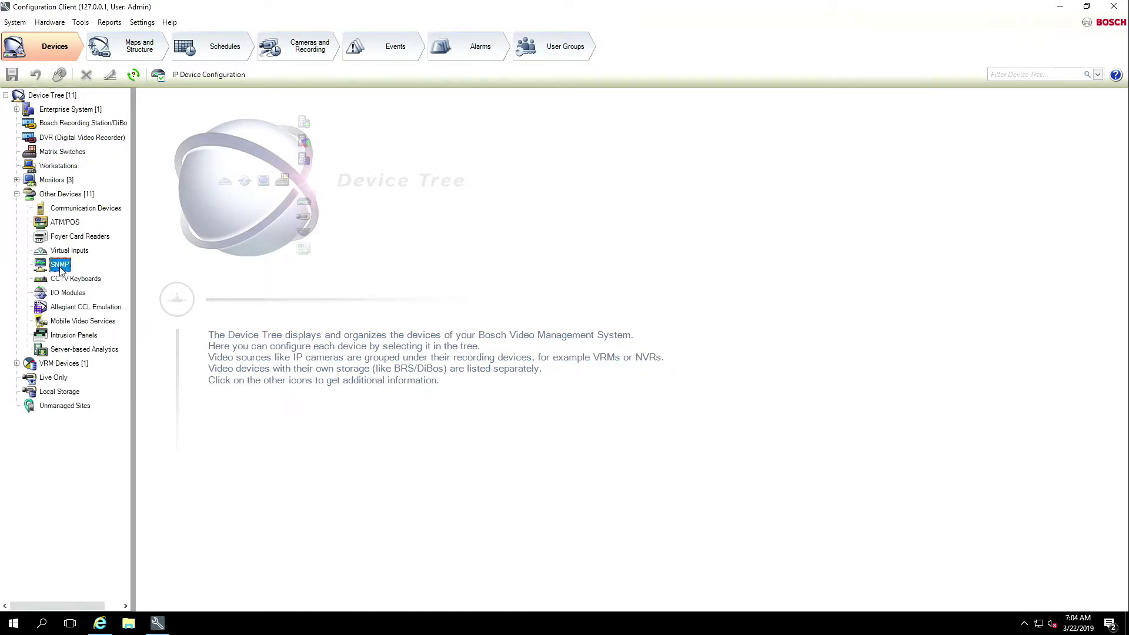
pyautogui.rightClick(60, 271)
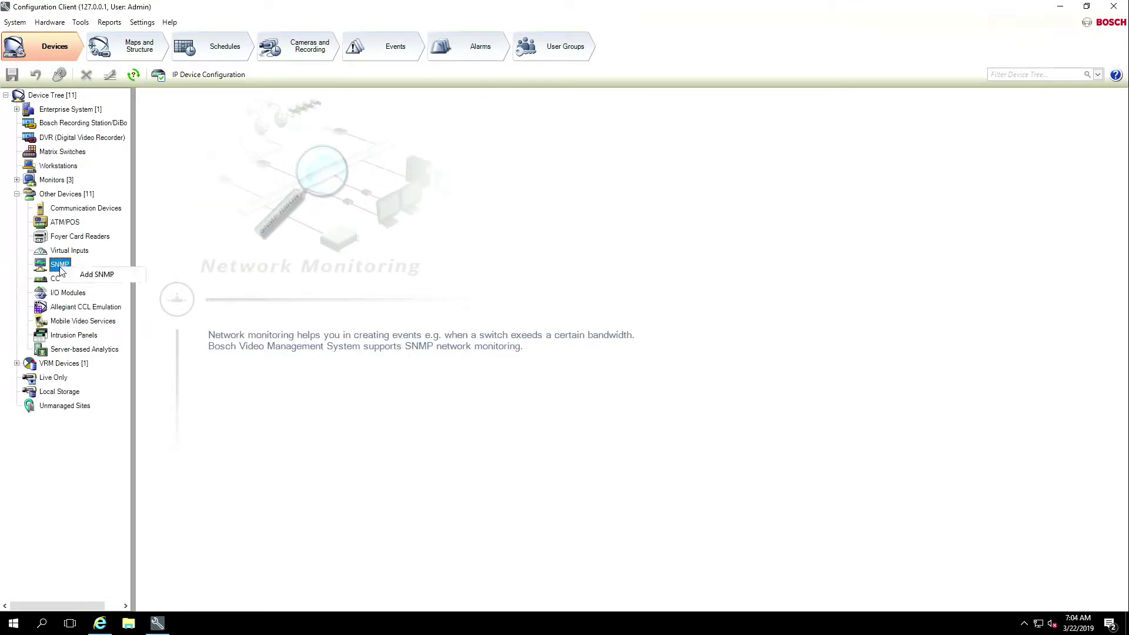
pyautogui.click(100, 280)
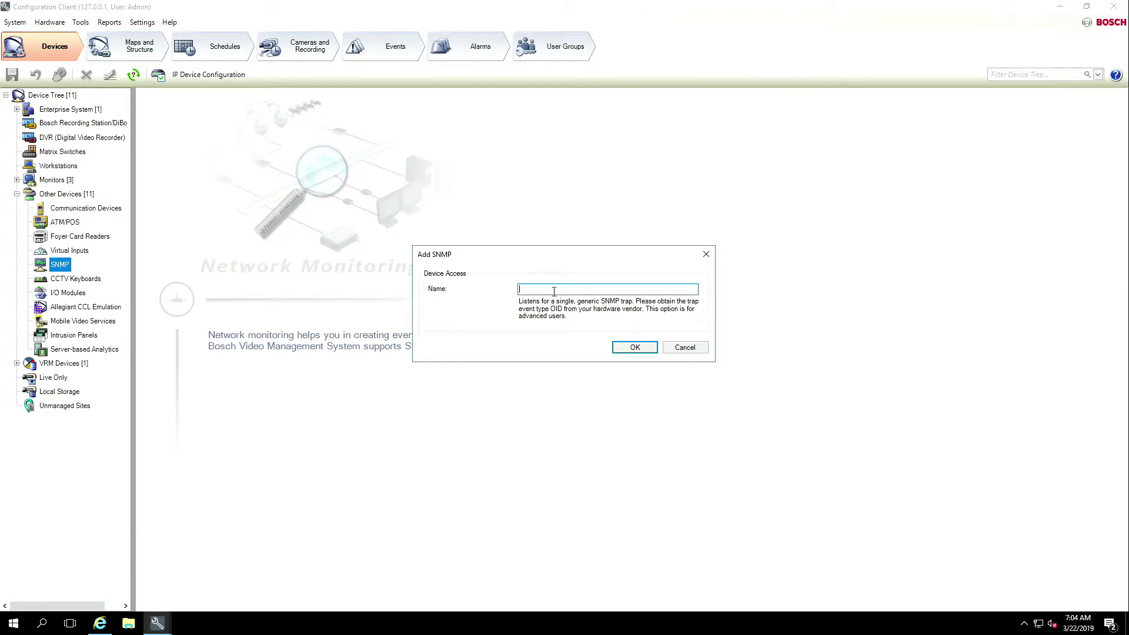
pyautogui.write('test')
pyautogui.click(635, 350)
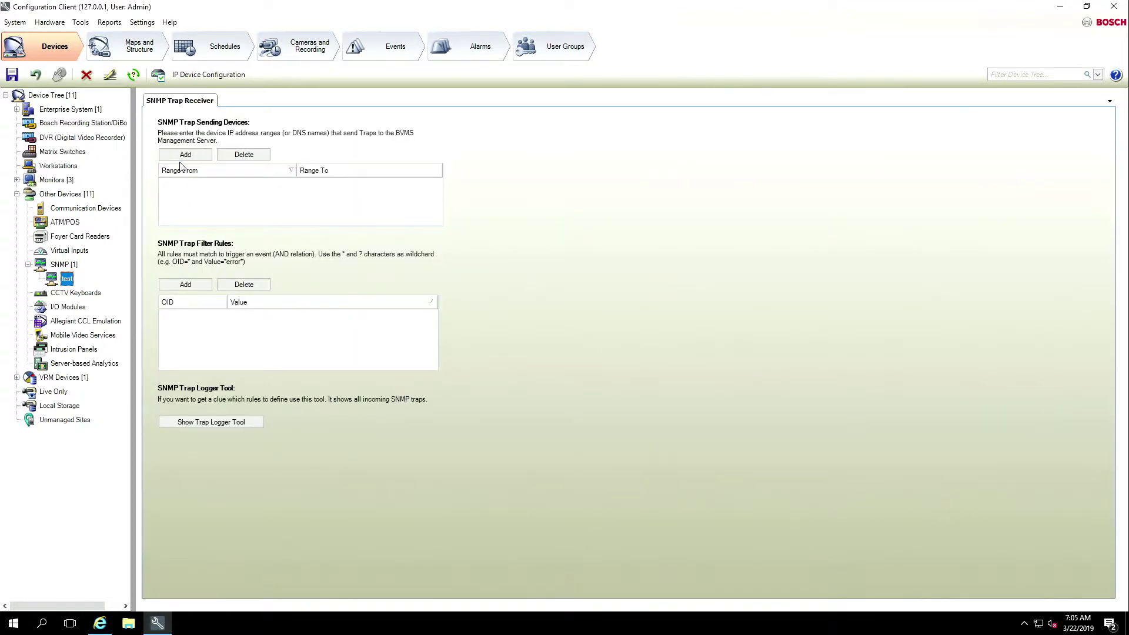
# Add a trap sending device range 192.168.1.206 to 192.168.1.206 and an empty filter rule row.
pyautogui.click(185, 154)
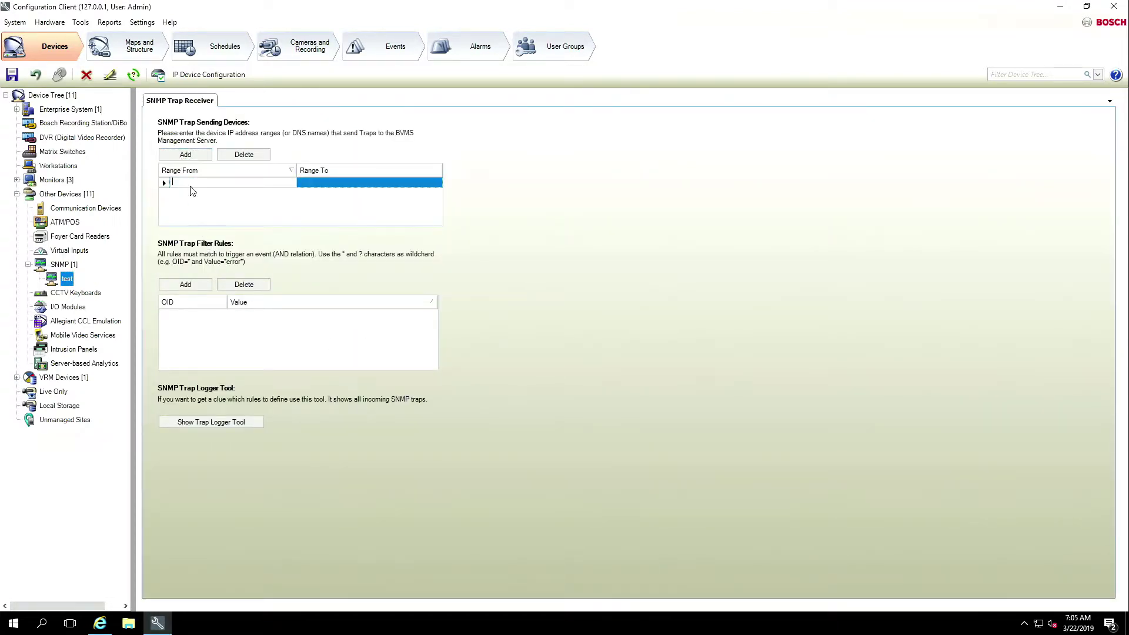
pyautogui.write('19')
pyautogui.write('2.168.1.')
pyautogui.write('206')
pyautogui.click(324, 182)
pyautogui.write('19')
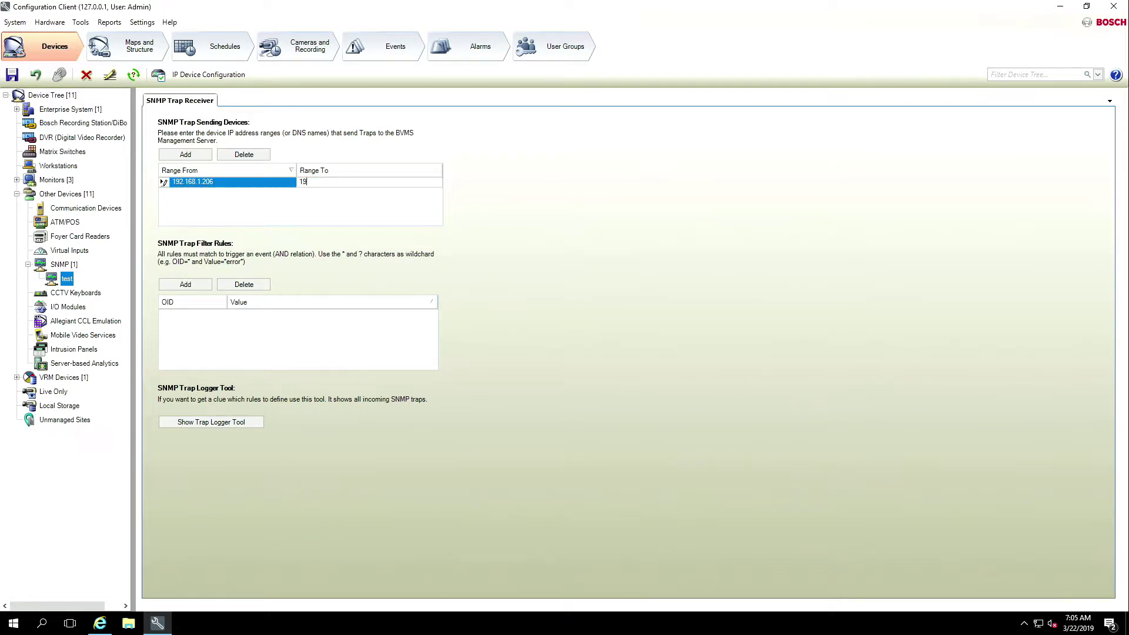
pyautogui.write('2.168.1.')
pyautogui.write('206')
pyautogui.click(182, 287)
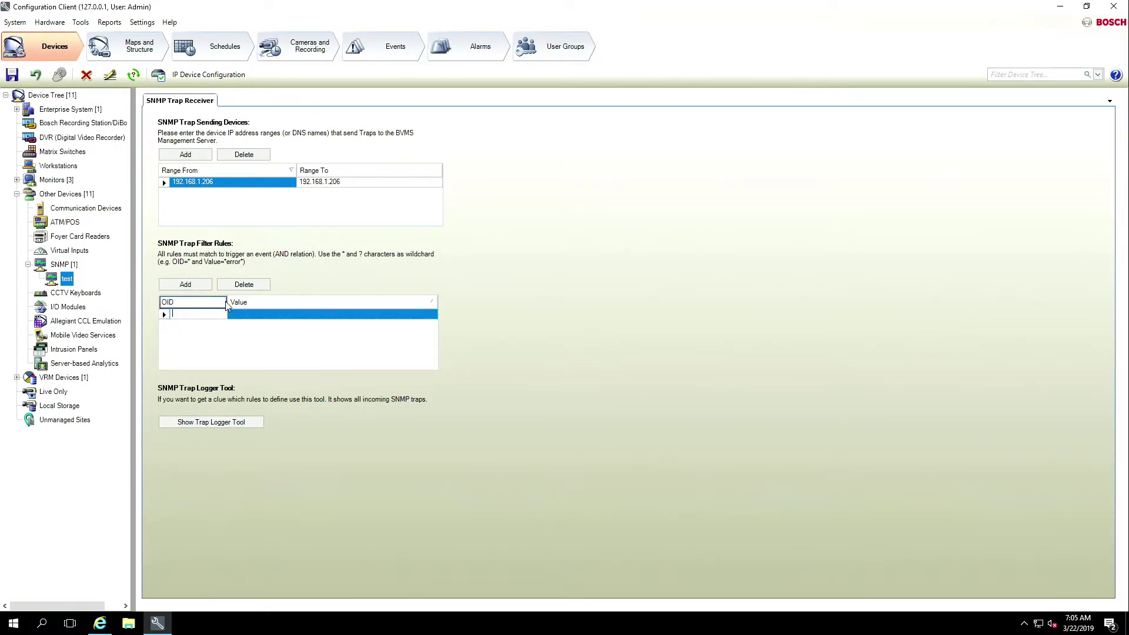
# Widen the OID column and correct the rule's OID toward 1.3.6.1.4.1.10876.100.3.0.101.
pyautogui.moveTo(225, 301); pyautogui.dragTo(255, 302)
pyautogui.click(235, 315)
pyautogui.write('1.3.6.')
pyautogui.write('1.4')
pyautogui.write('.1.1')
pyautogui.write('08')
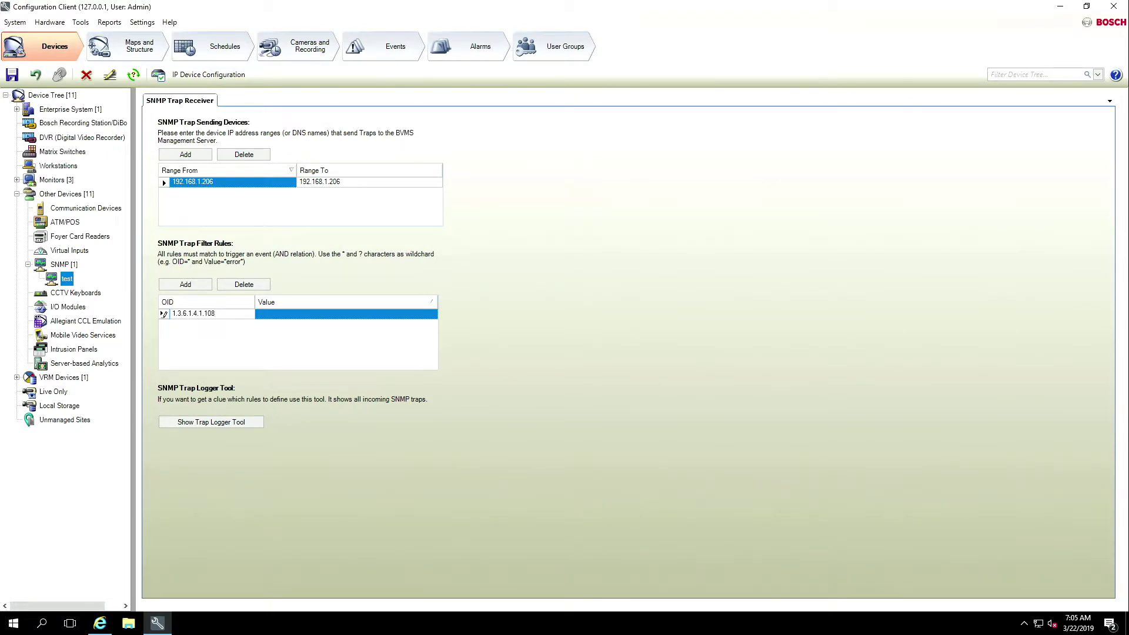
pyautogui.write('7')
pyautogui.write('.100')
pyautogui.write('0')
pyautogui.write('702')
pyautogui.press('BackSpace')
pyautogui.press('BackSpace')
pyautogui.write('1')
pyautogui.write('001')
# Set the filter rule's Value to 'test'.
pyautogui.click(311, 314)
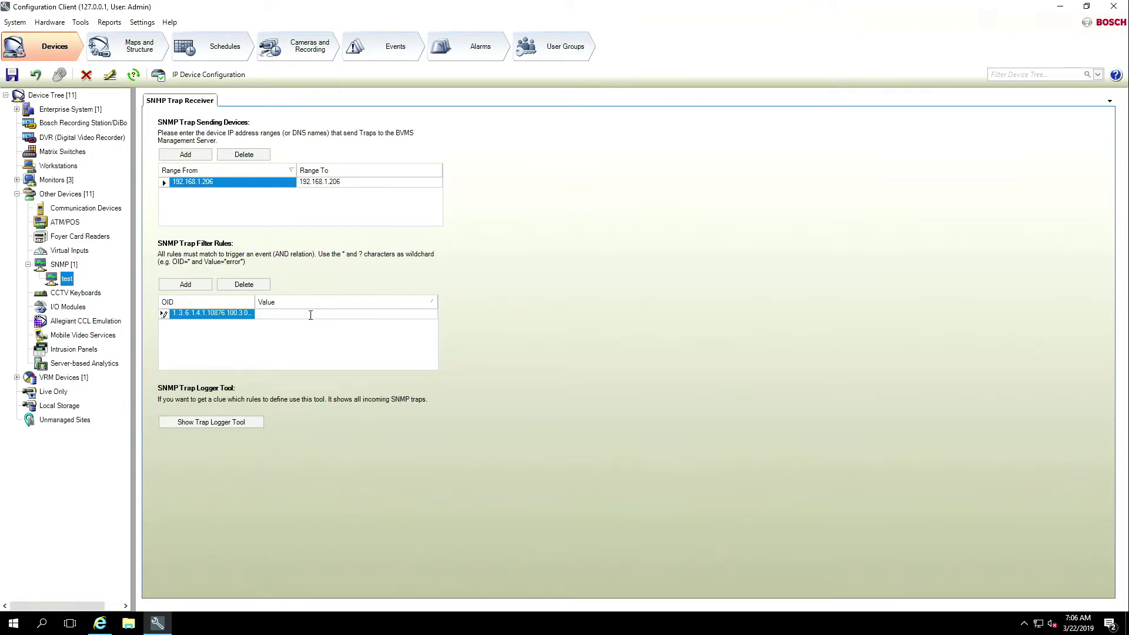
pyautogui.write('test')
pyautogui.press('Return')
# Save the device changes and select Network Devices > SNMP Receiver > SNMP Trap Received in Events.
pyautogui.click(12, 75)
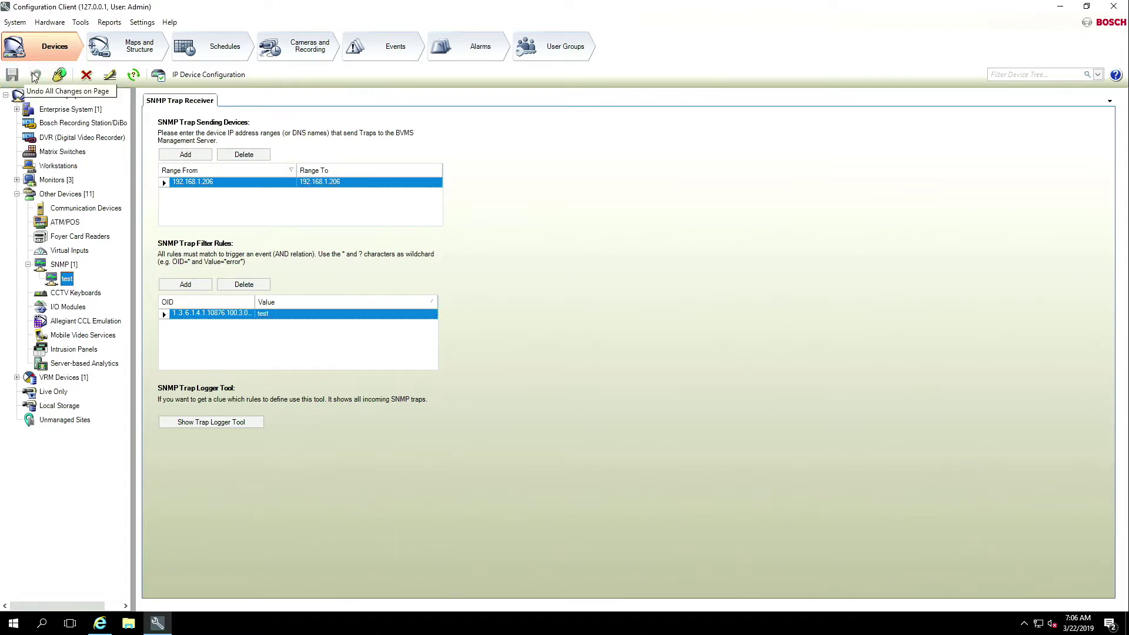
pyautogui.click(414, 63)
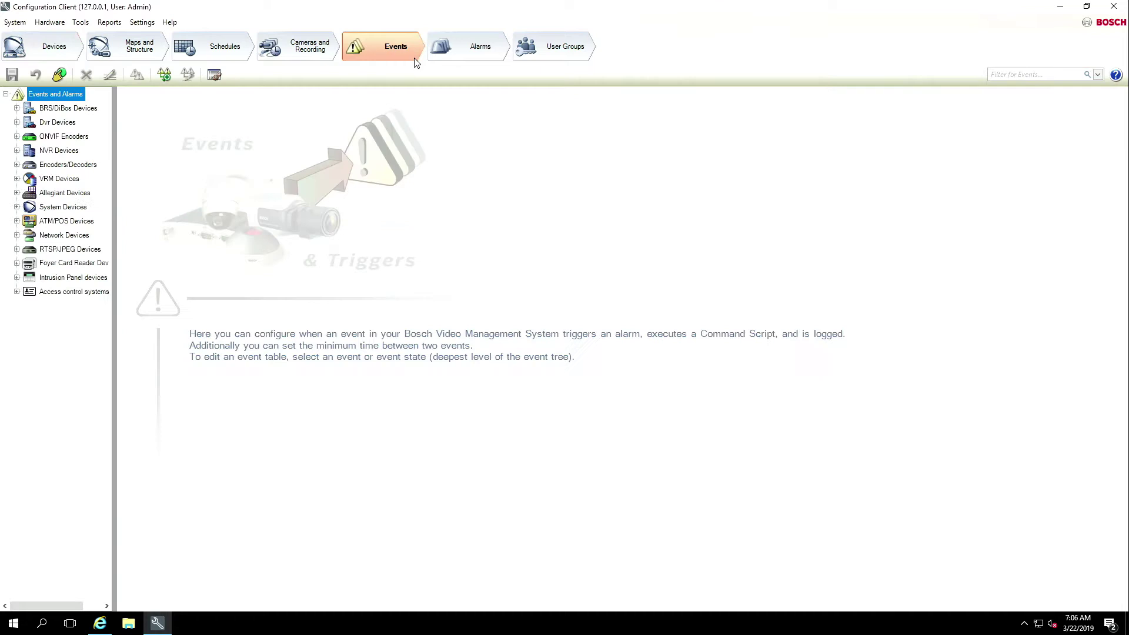
pyautogui.click(17, 236)
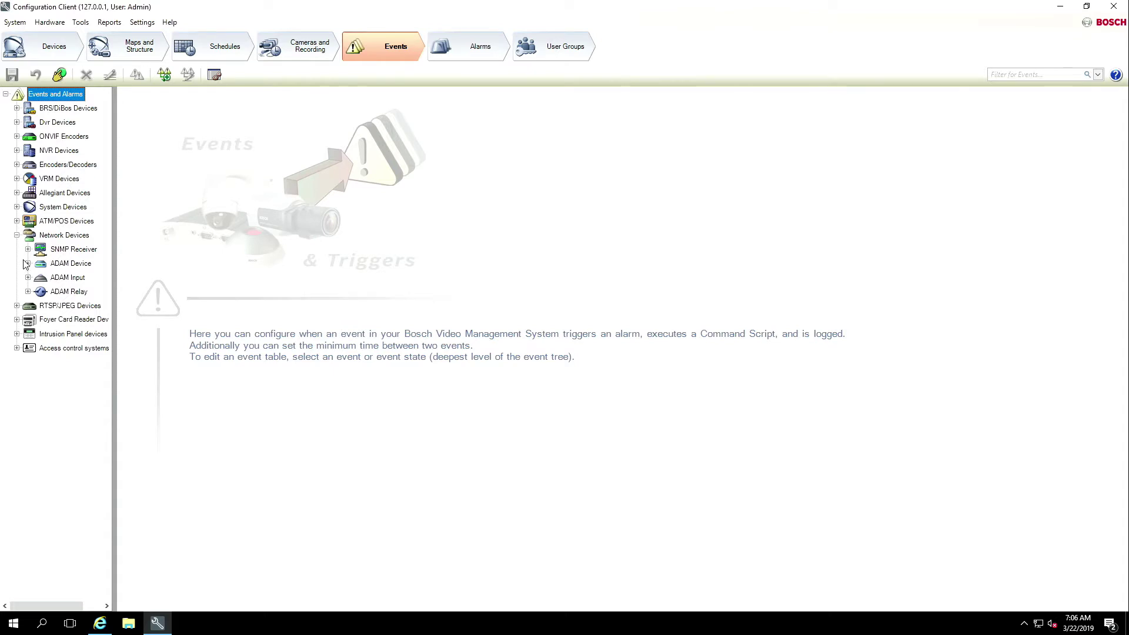
pyautogui.click(27, 250)
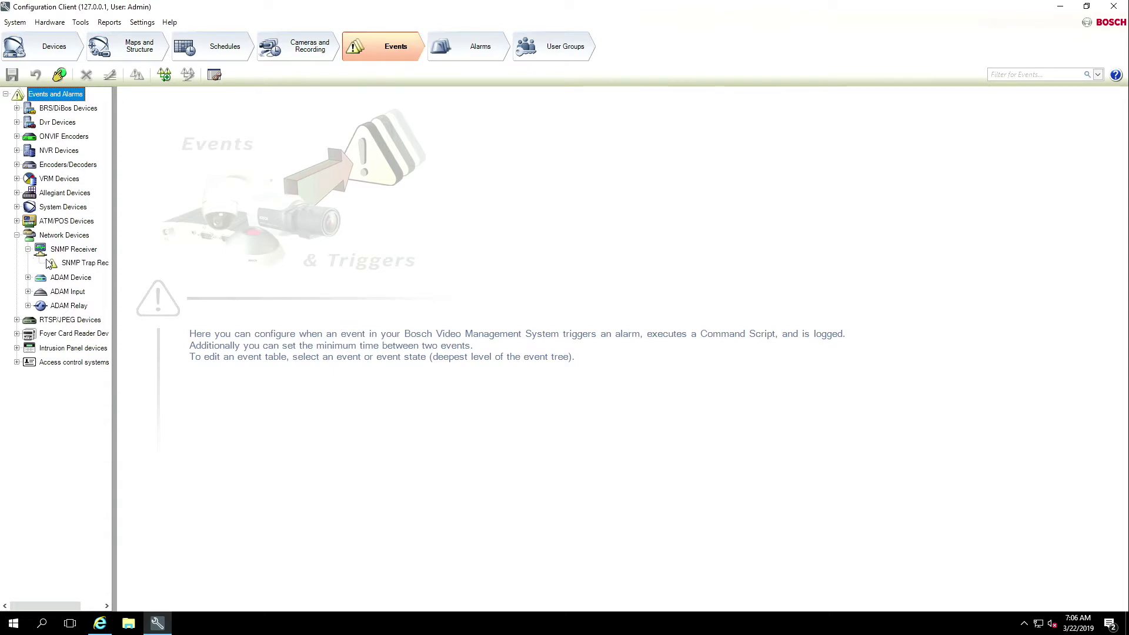
pyautogui.click(66, 264)
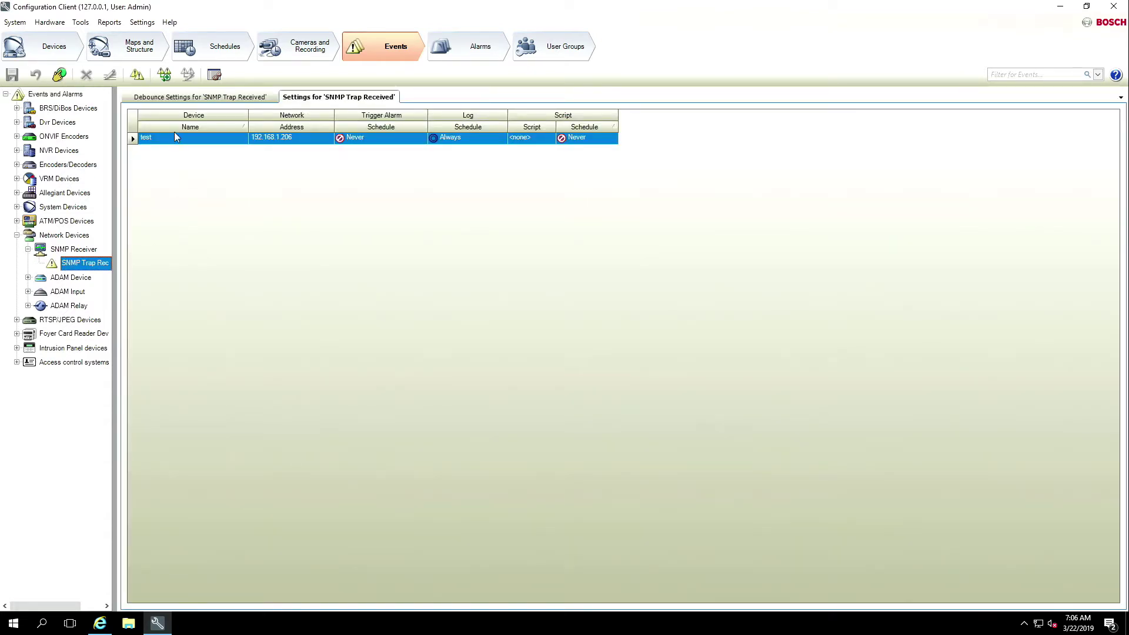
# Set SNMP Trap Received's Trigger Alarm Schedule to Always and save.
pyautogui.click(422, 138)
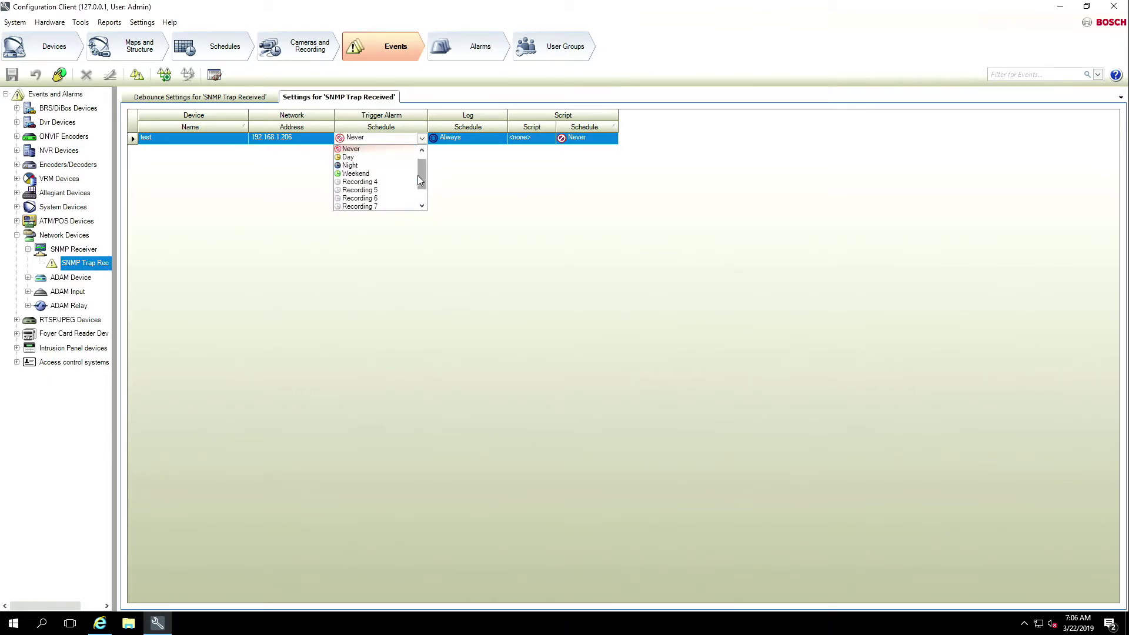
pyautogui.moveTo(422, 176); pyautogui.dragTo(422, 157)
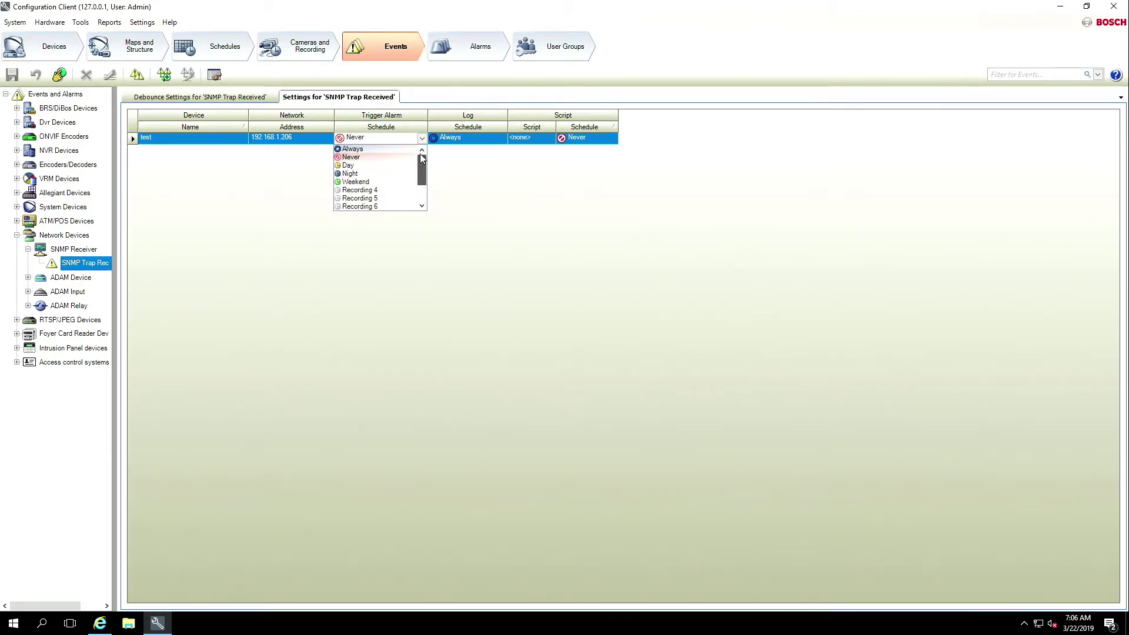
pyautogui.click(391, 150)
pyautogui.click(14, 77)
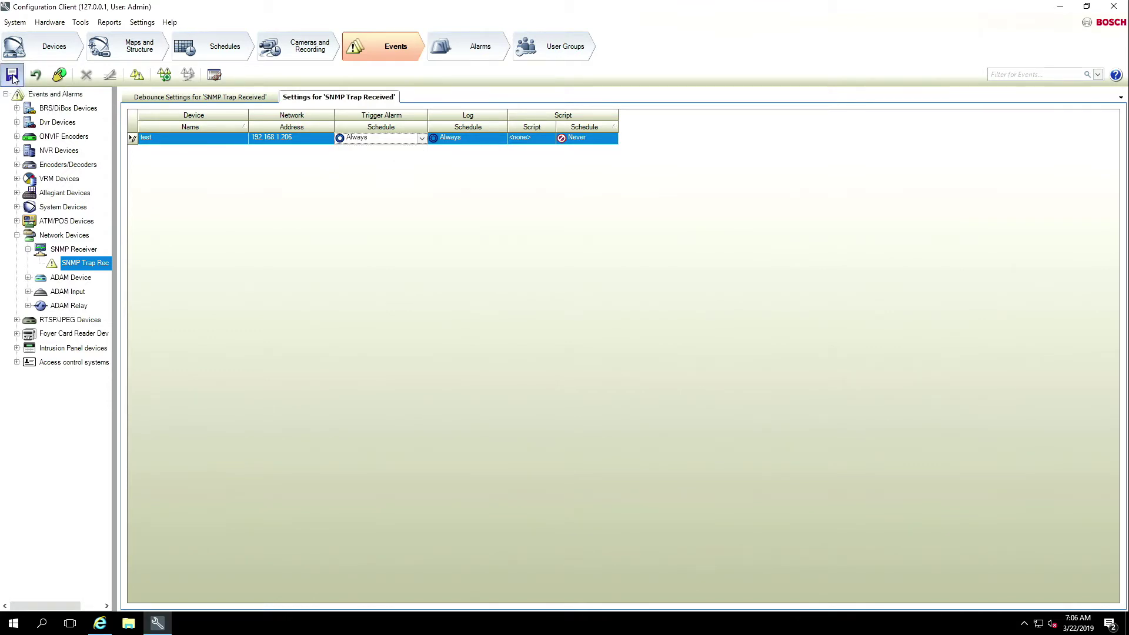
# Make the SNMP Trap Received alarm colour green in the Alarms page.
pyautogui.click(454, 49)
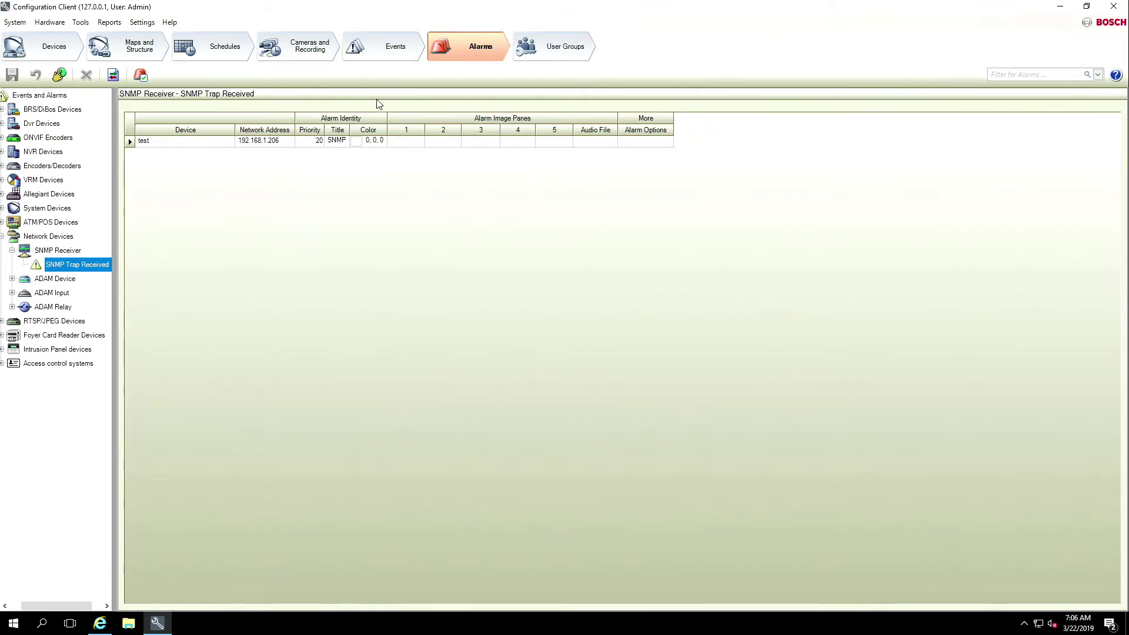
pyautogui.click(382, 142)
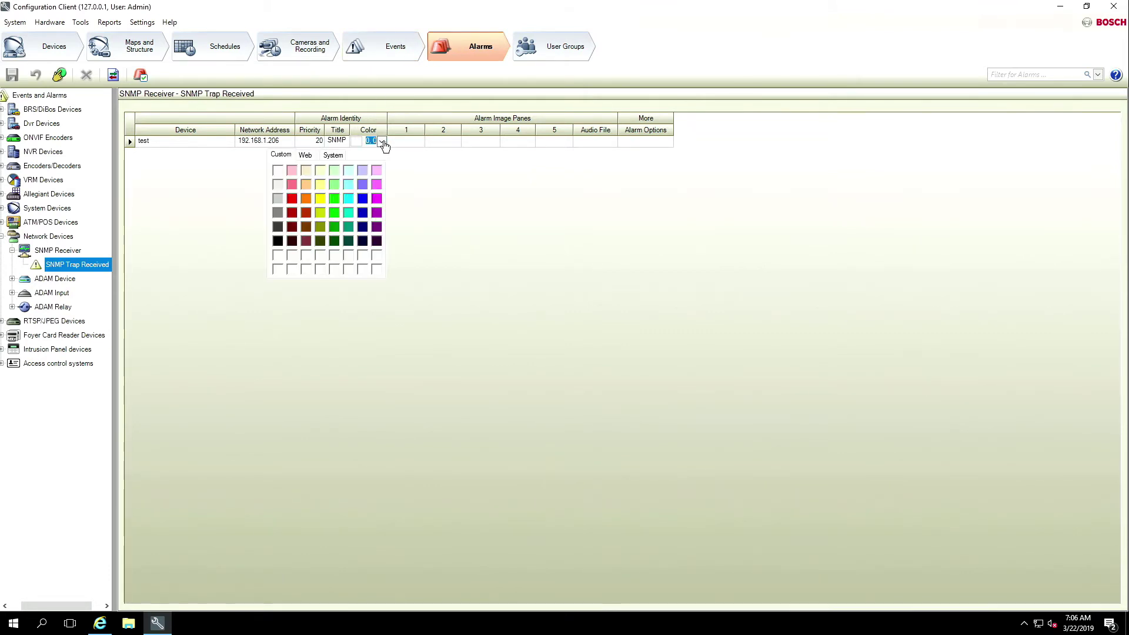
pyautogui.click(333, 213)
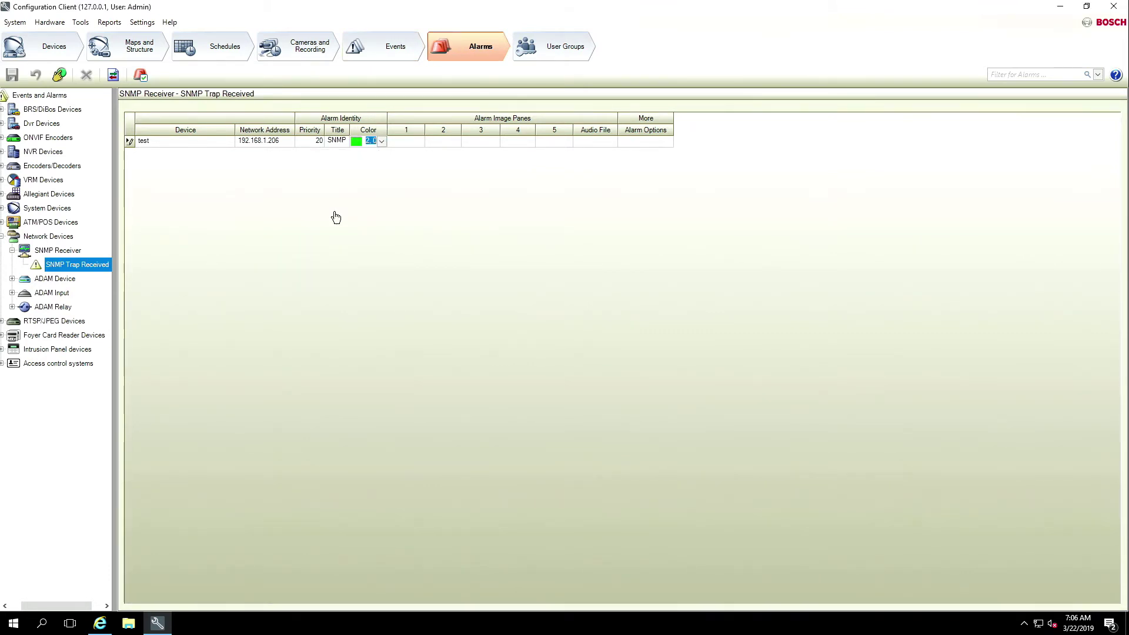
# Activate the working copy of the configuration and minimize the client window.
pyautogui.click(59, 77)
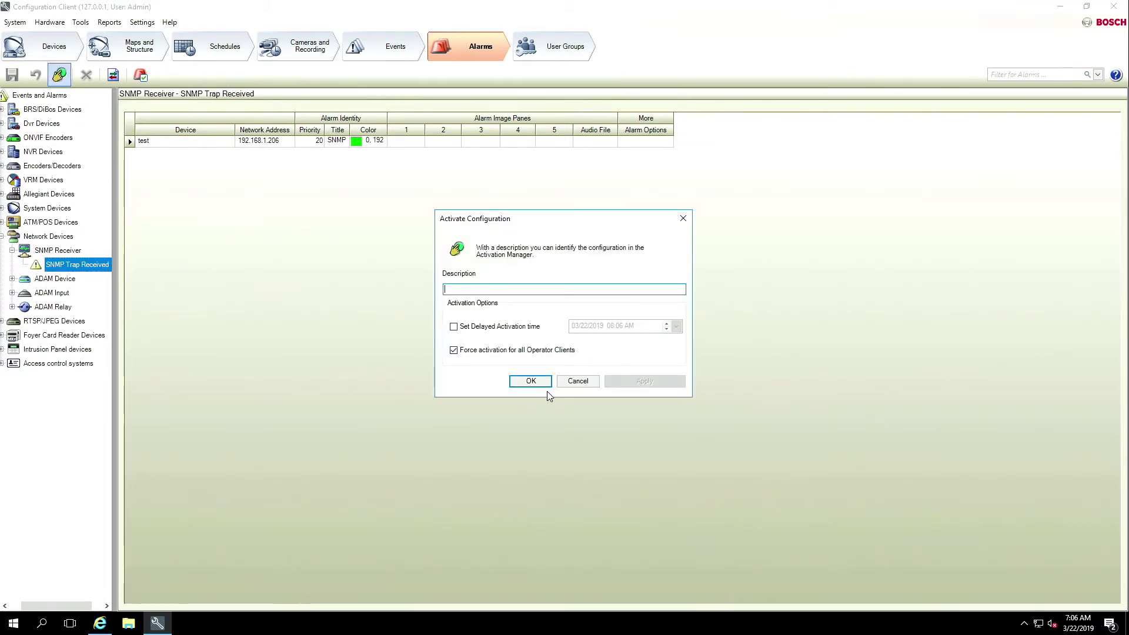
pyautogui.click(532, 382)
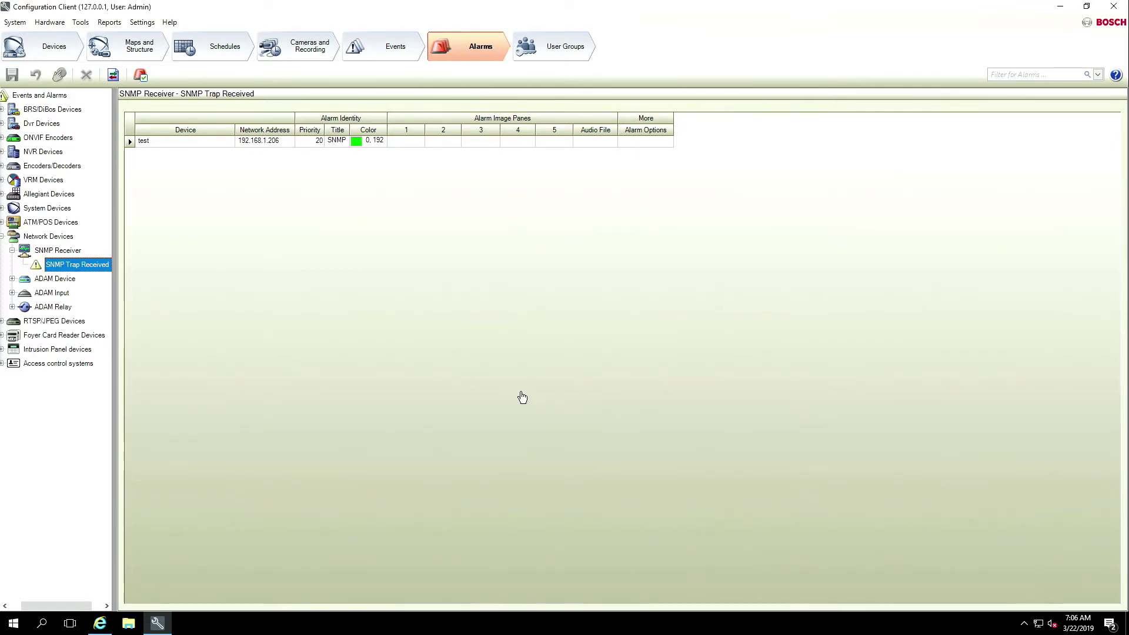
pyautogui.click(1062, 8)
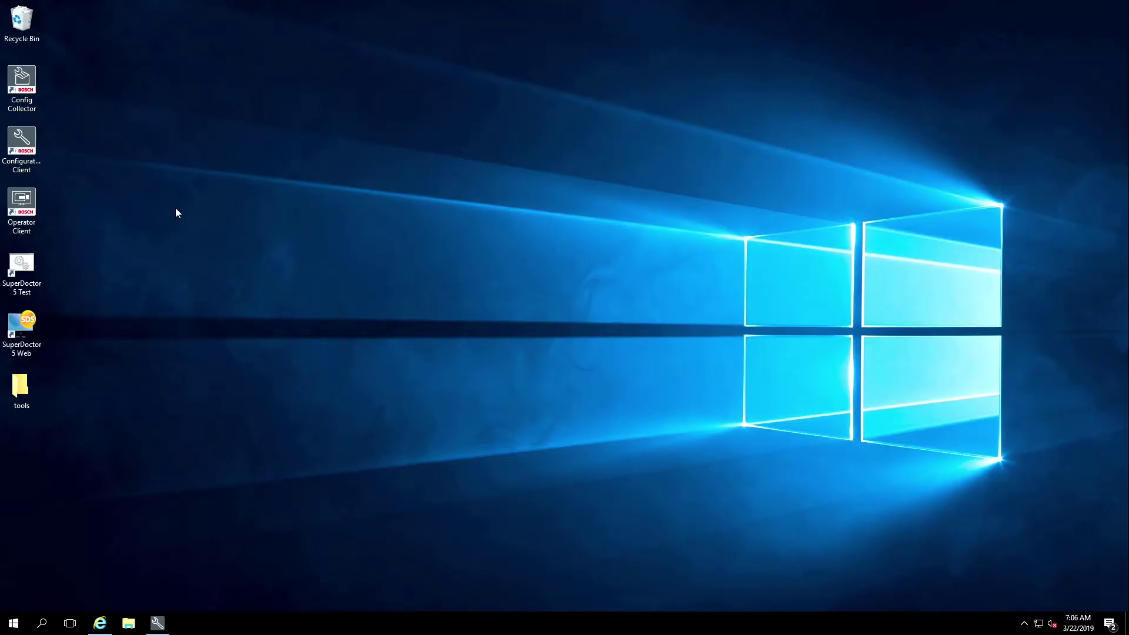
# Launch BVMS Operator Client and log in as Admin to 127.0.0.1.
pyautogui.doubleClick(24, 209)
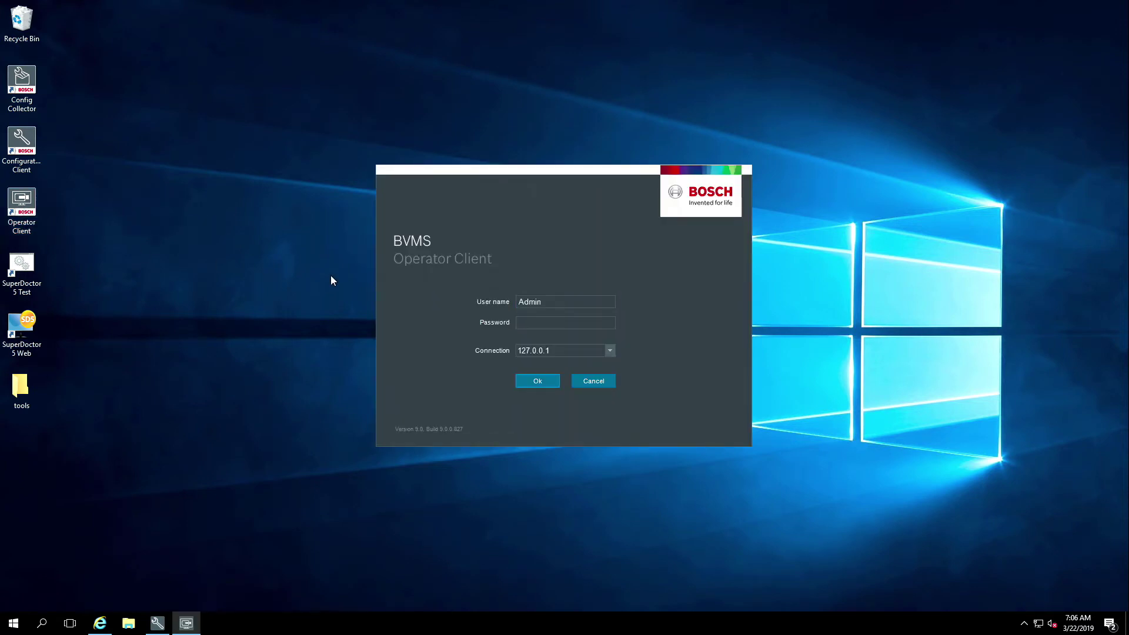
pyautogui.click(540, 383)
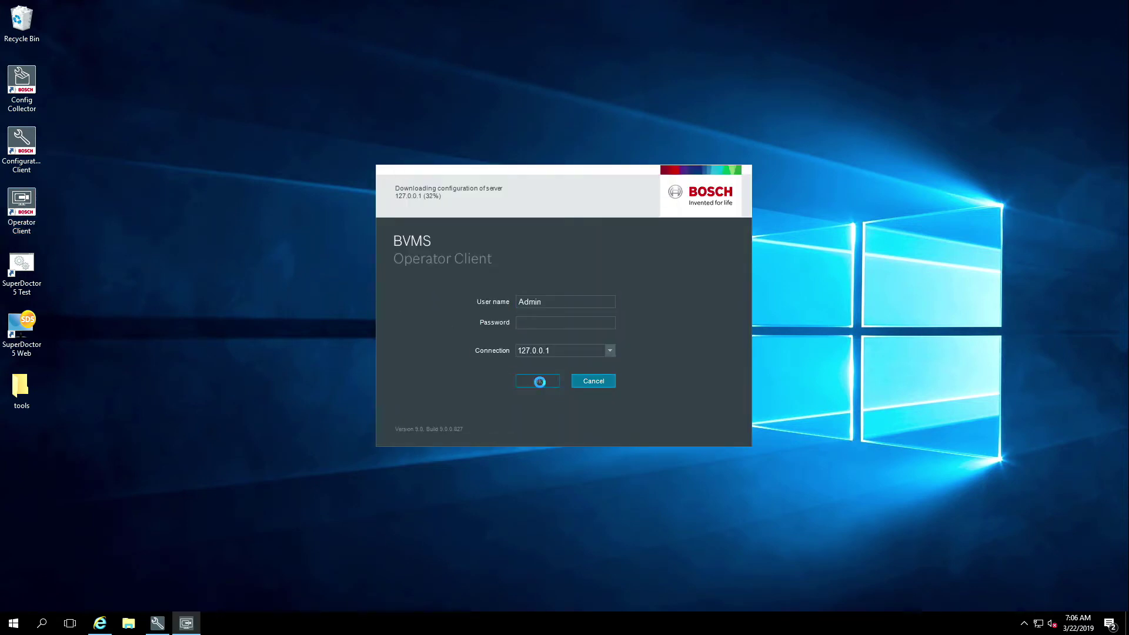